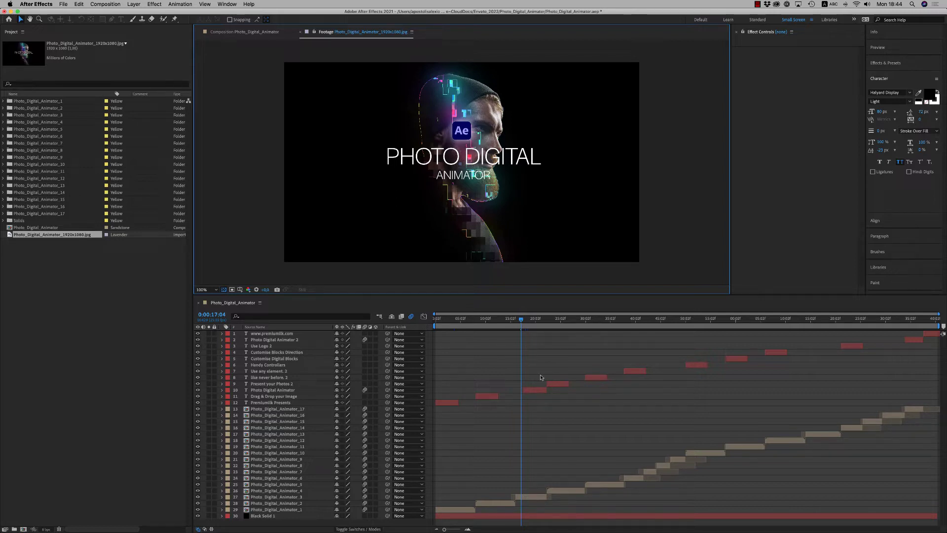
Preview the animation, open Photo_Digital_Animator_3 and its Placeholder comp, and hide the Trace layer.
{"action": "mouse_move", "coordinate": [537, 321]}
{"action": "left_mouse_down"}
{"action": "mouse_move", "coordinate": [583, 323]}
{"action": "mouse_move", "coordinate": [459, 326]}
{"action": "mouse_move", "coordinate": [530, 322]}
{"action": "left_mouse_up"}
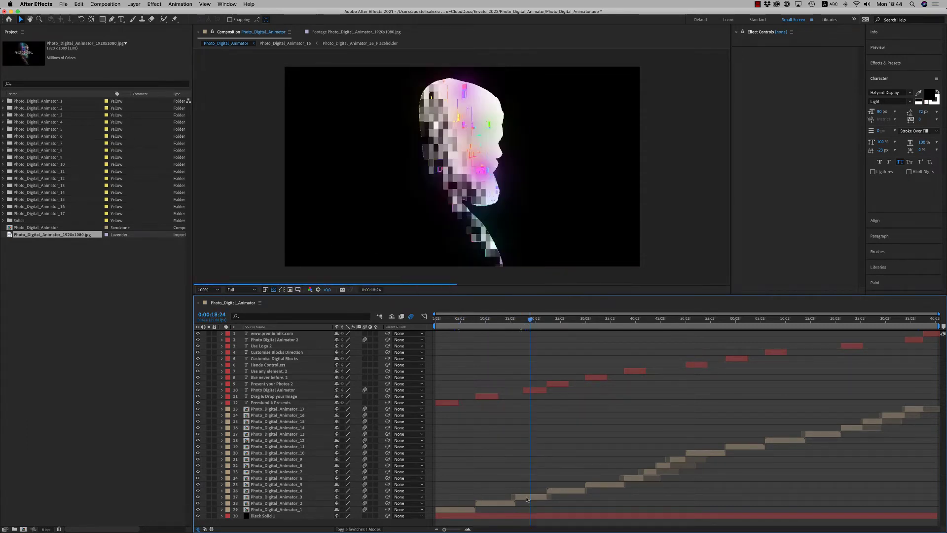
{"action": "double_click", "coordinate": [526, 497]}
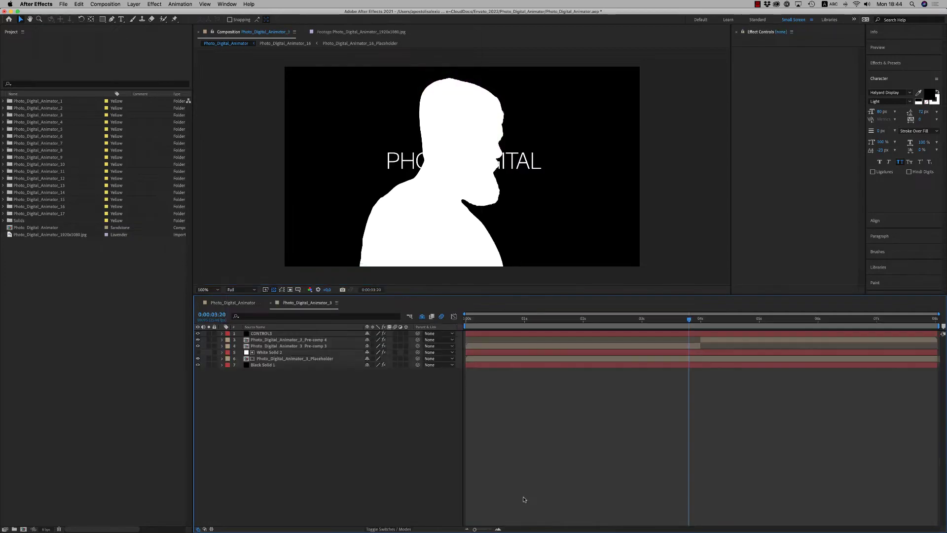
{"action": "double_click", "coordinate": [280, 359]}
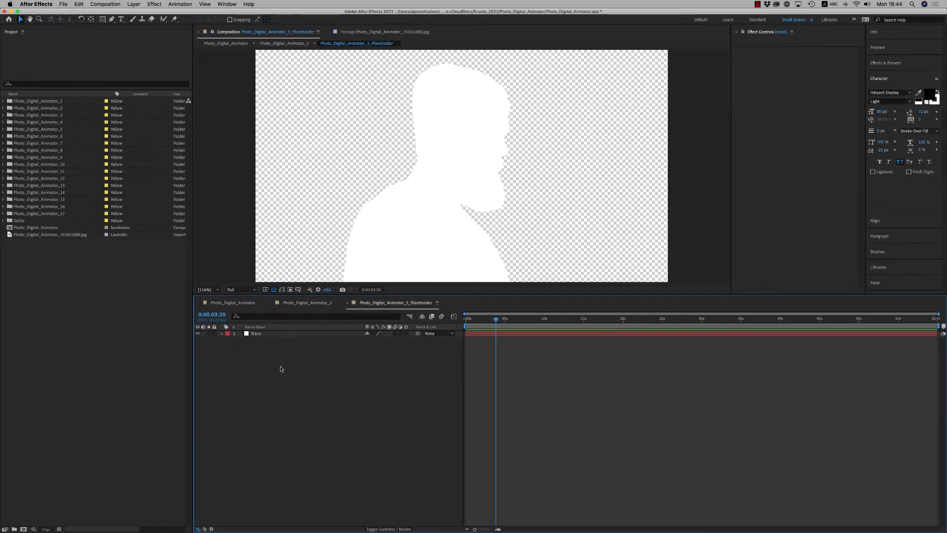
{"action": "left_click", "coordinate": [198, 334]}
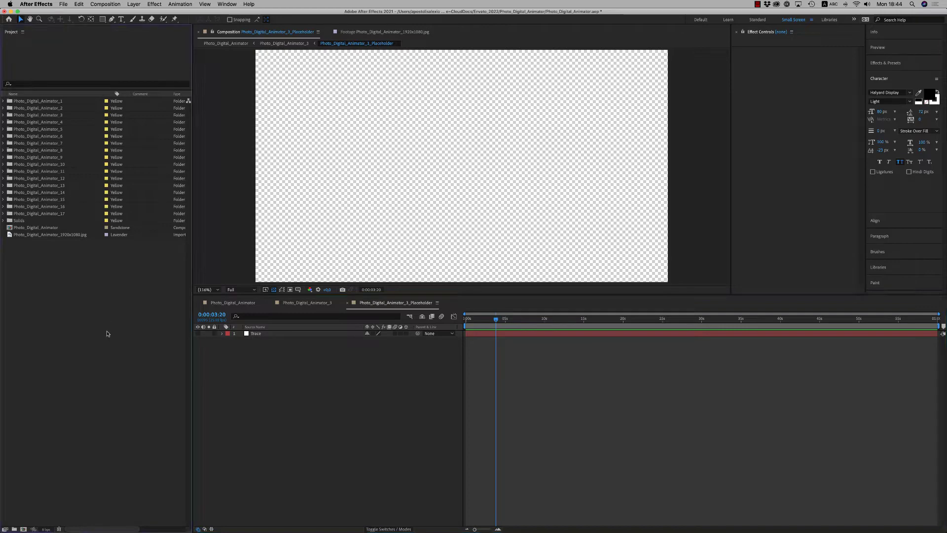
Open portrait-young-woman-s-playing-vr-glasses-neon-light-blue.jpg from Finder's Images folder in Photoshop.
{"action": "left_click", "coordinate": [29, 517]}
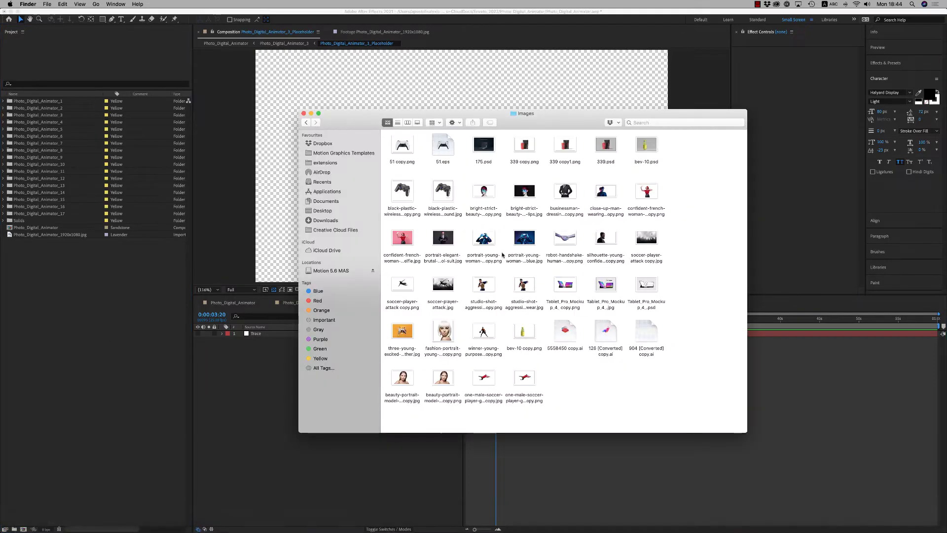
{"action": "left_click_drag", "start_coordinate": [563, 117], "coordinate": [506, 124]}
{"action": "left_click", "coordinate": [508, 235]}
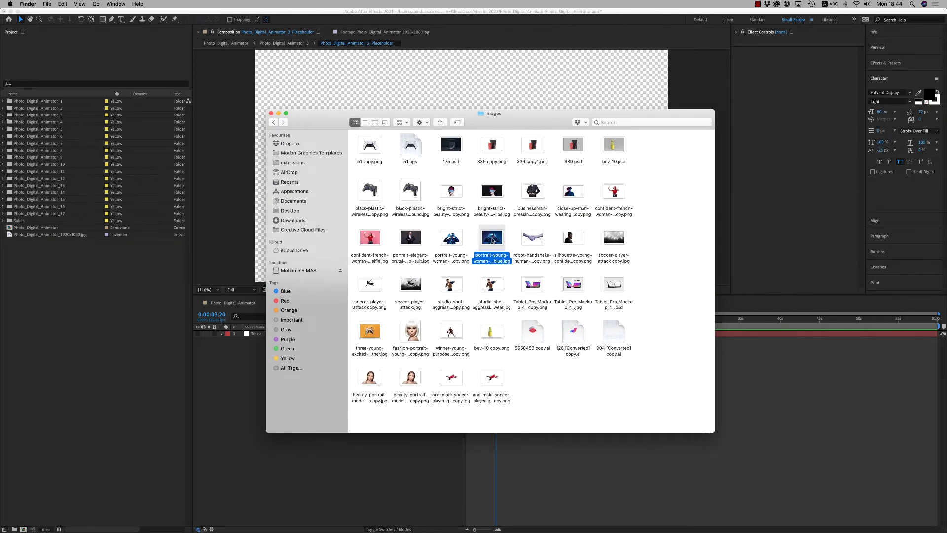
{"action": "left_click_drag", "start_coordinate": [491, 241], "coordinate": [413, 521]}
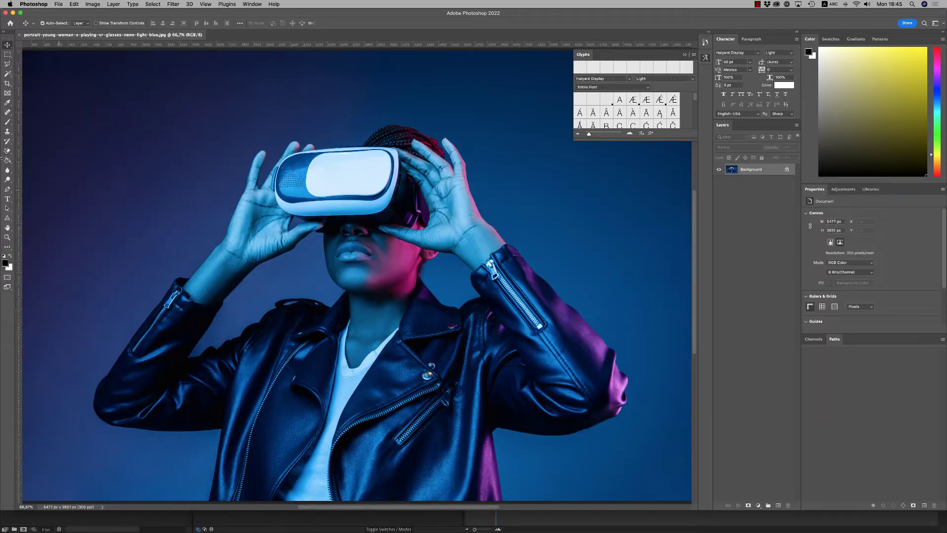
Use the Magic Wand tool's Select Subject to select the woman in the VR headset.
{"action": "left_click", "coordinate": [8, 75]}
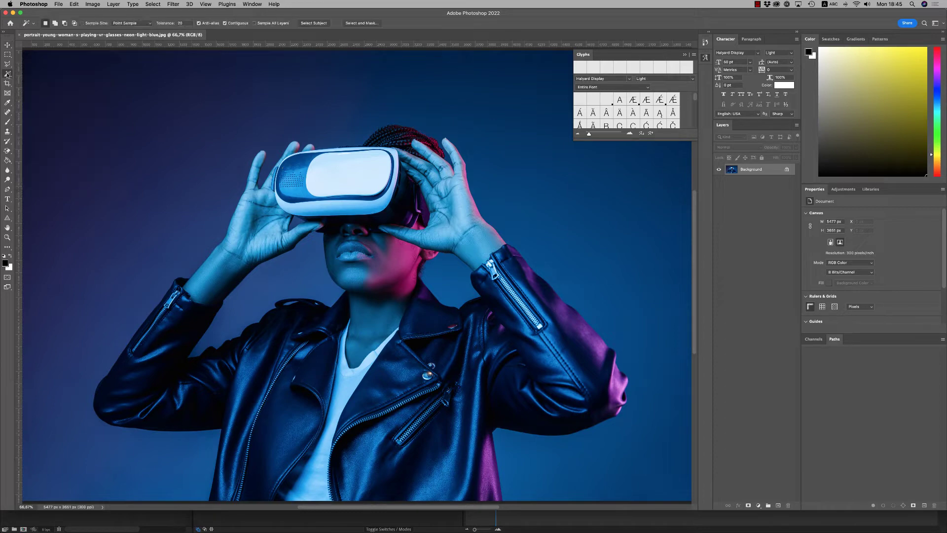
{"action": "left_click", "coordinate": [318, 23]}
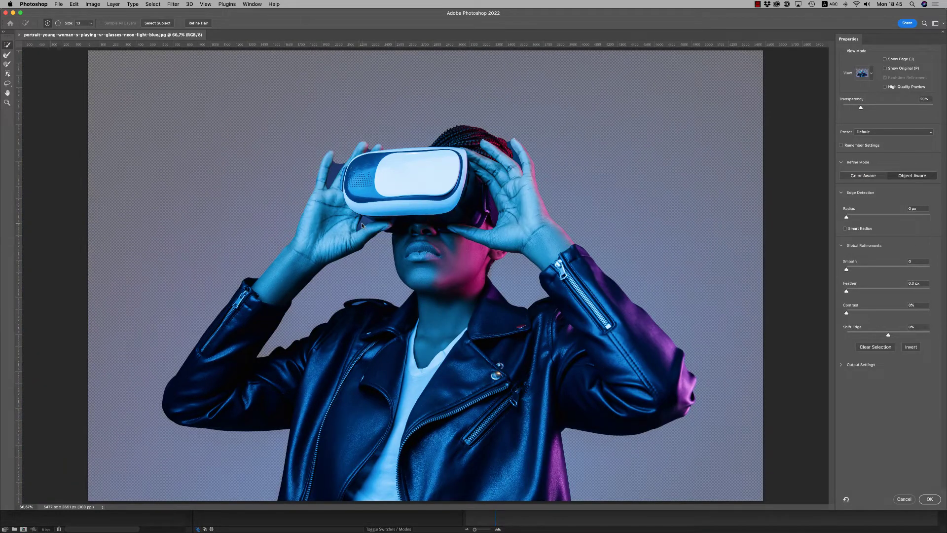
Subtract the dark gaps below the headset and between the fingers with the Refine Edge brush, then apply.
{"action": "key", "text": "alt"}
{"action": "left_click_drag", "start_coordinate": [366, 220], "coordinate": [371, 239]}
{"action": "key", "text": "alt"}
{"action": "left_click_drag", "start_coordinate": [330, 183], "coordinate": [339, 165]}
{"action": "key", "text": "alt"}
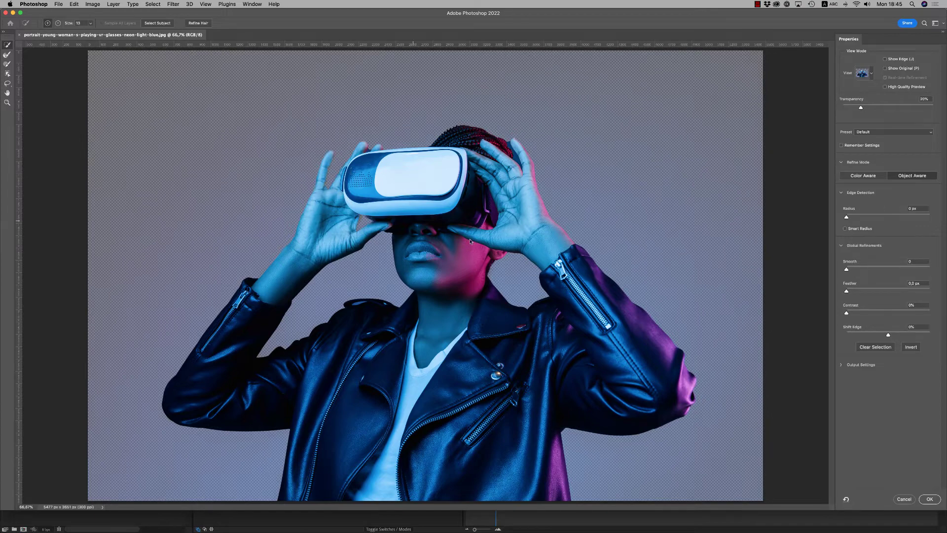
{"action": "key", "text": "alt"}
{"action": "key", "text": "alt"}
{"action": "key", "text": "alt"}
{"action": "left_click", "coordinate": [928, 499]}
Copy the selected woman onto a new layer and hide the Background layer.
{"action": "key", "text": "super+c"}
{"action": "key", "text": "super+v"}
{"action": "left_click", "coordinate": [719, 181]}
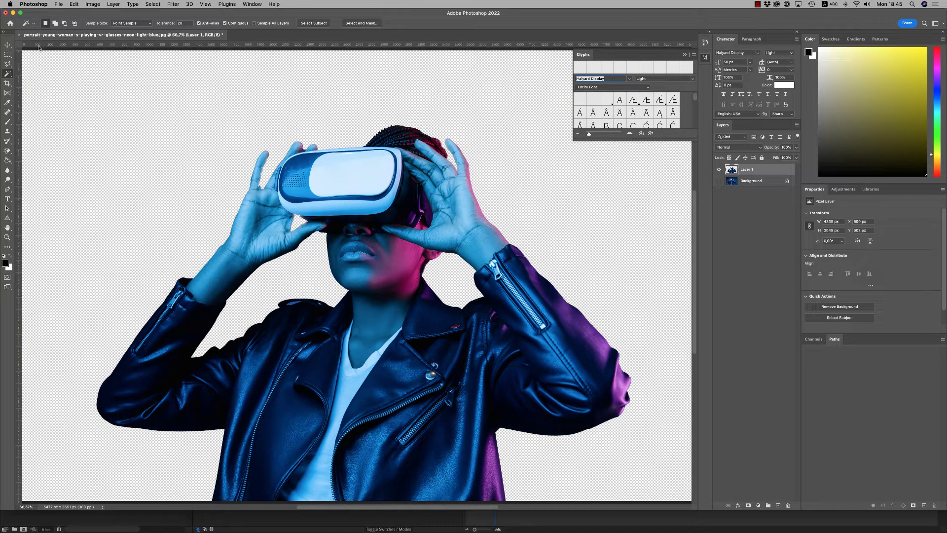
Start a Save a Copy as PNG, cancel it, and close the portrait document.
{"action": "left_click", "coordinate": [58, 3]}
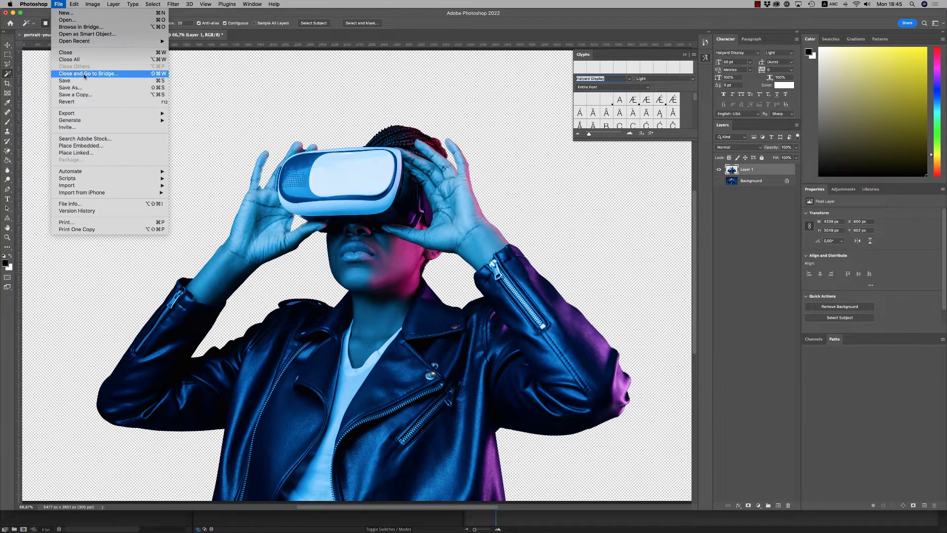
{"action": "left_click", "coordinate": [74, 93]}
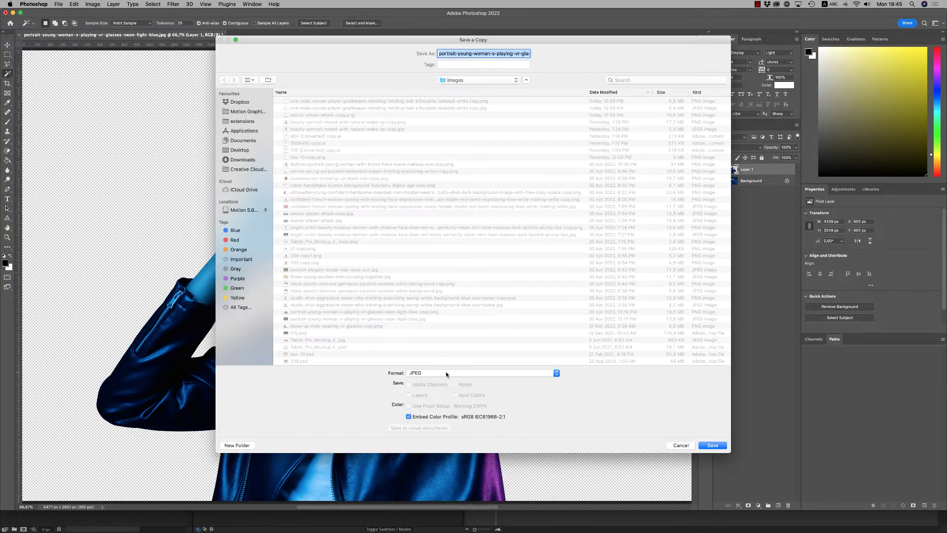
{"action": "left_click", "coordinate": [447, 373]}
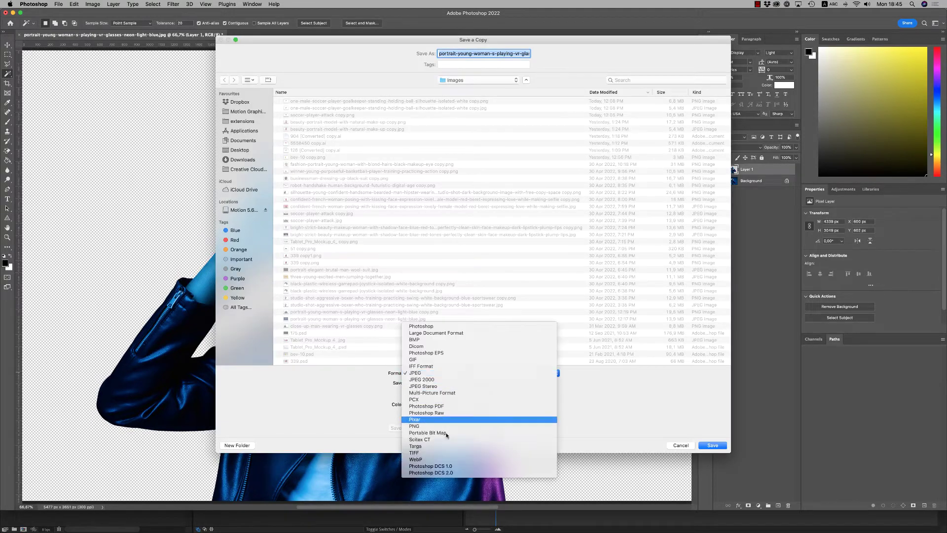
{"action": "left_click", "coordinate": [434, 426]}
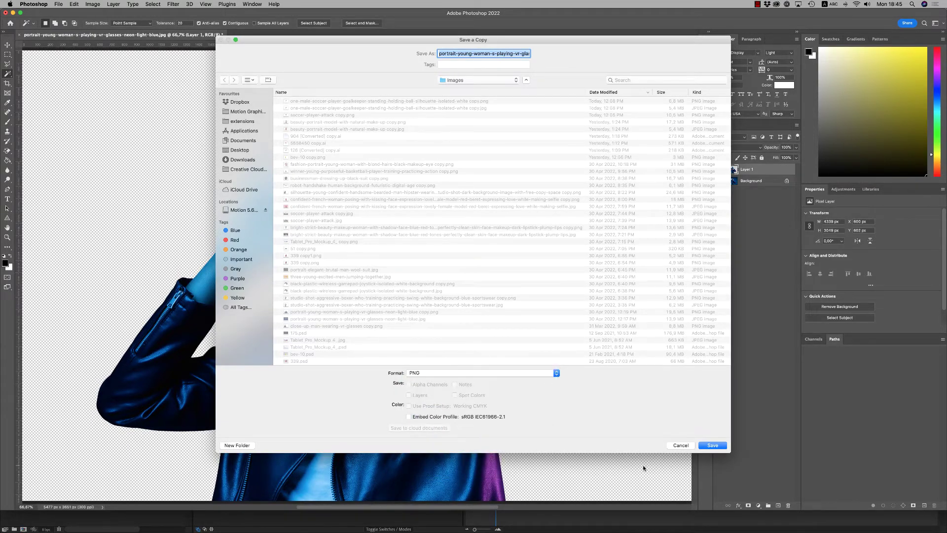
{"action": "left_click", "coordinate": [681, 445]}
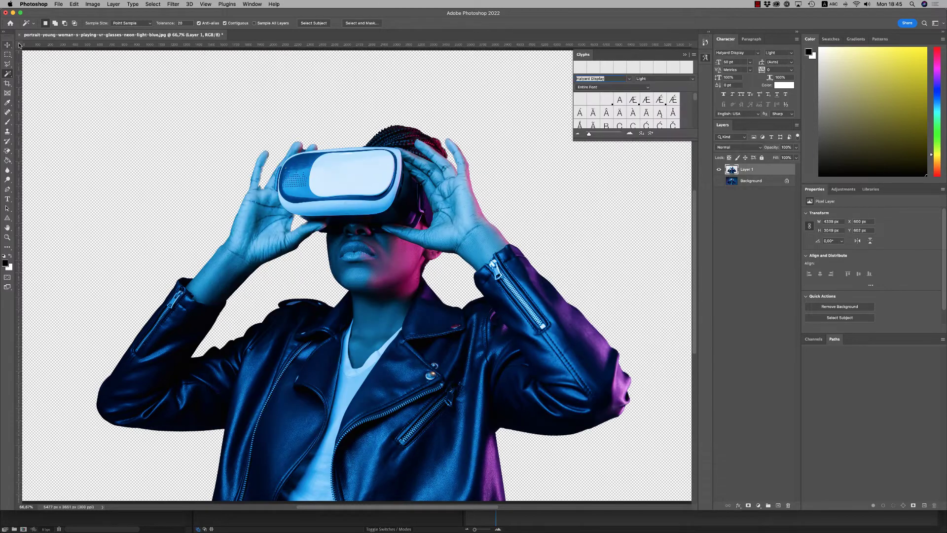
{"action": "left_click", "coordinate": [19, 35]}
Dismiss the save prompt and import the blue-lit portrait JPG into After Effects.
{"action": "left_click", "coordinate": [448, 171]}
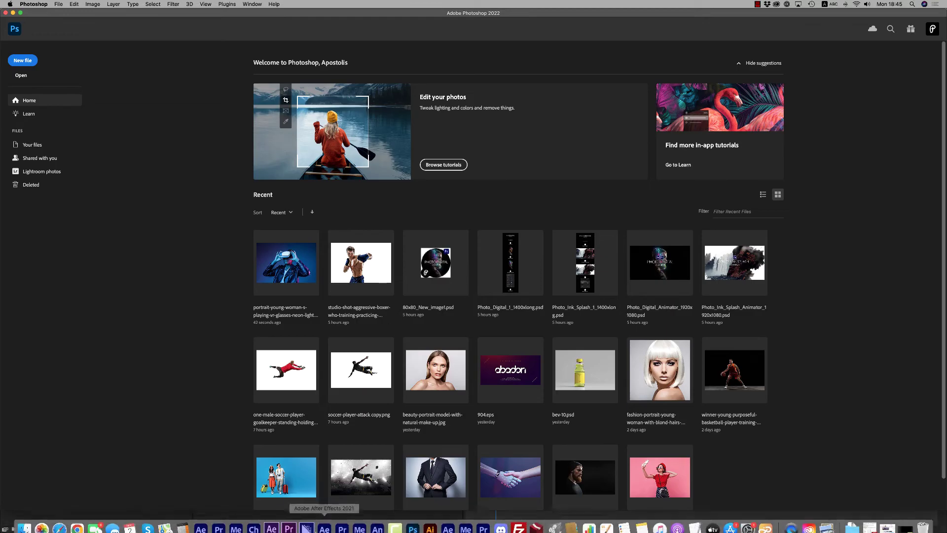
{"action": "left_click", "coordinate": [317, 527]}
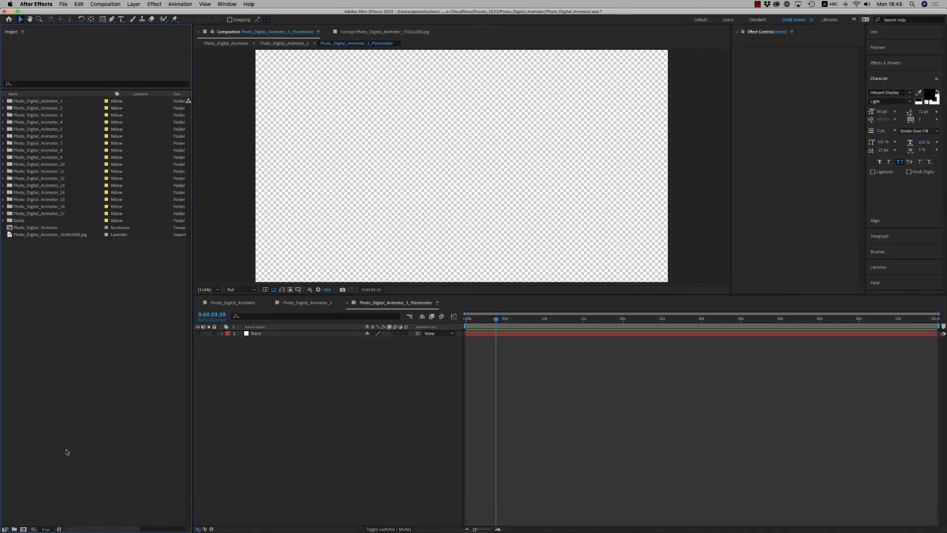
{"action": "double_click", "coordinate": [98, 424]}
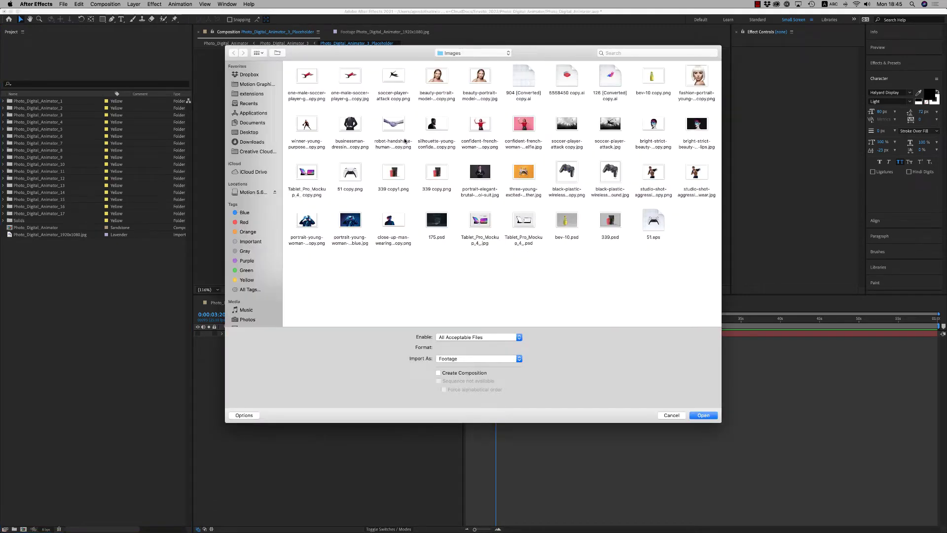
{"action": "left_click", "coordinate": [351, 222]}
{"action": "left_click", "coordinate": [714, 419]}
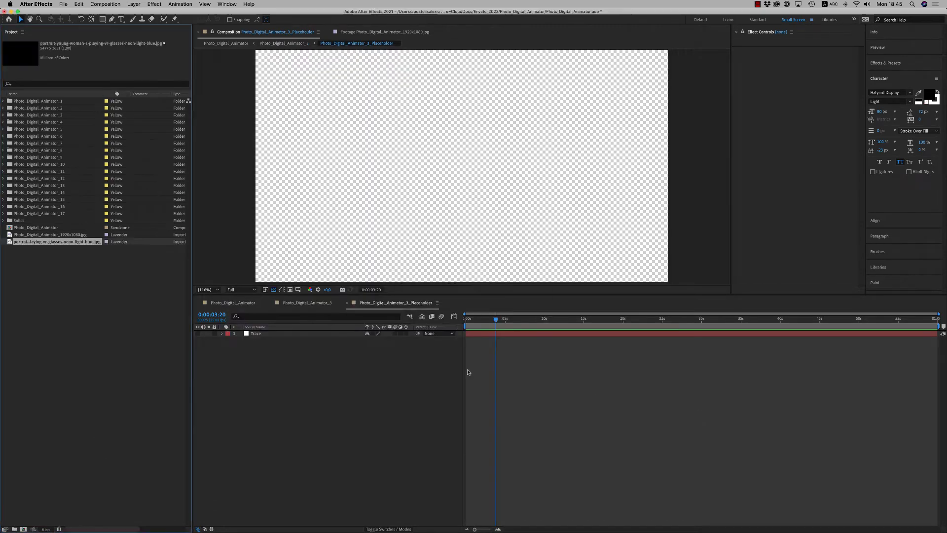
Place the portrait into the placeholder comp and scale it to 28%.
{"action": "left_click_drag", "start_coordinate": [63, 242], "coordinate": [278, 359]}
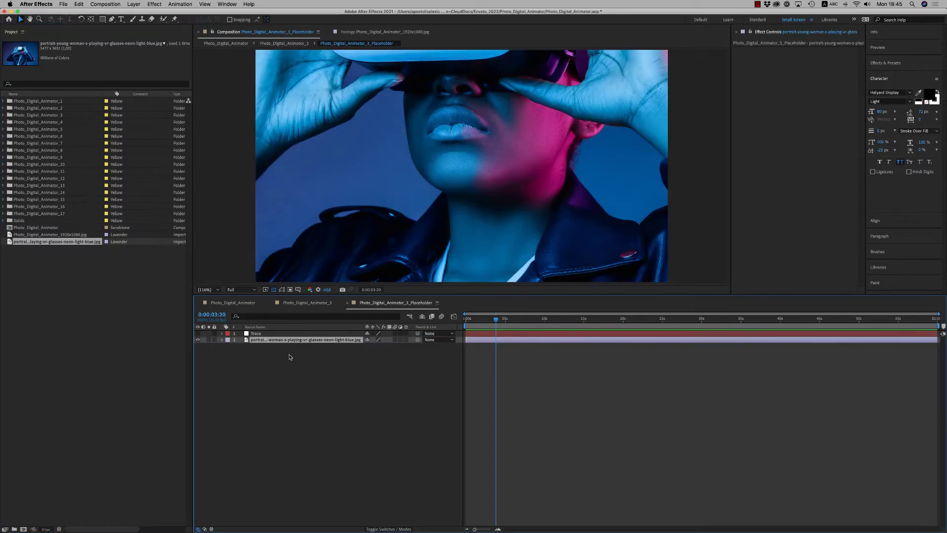
{"action": "key", "text": "s"}
{"action": "left_click_drag", "start_coordinate": [383, 345], "coordinate": [333, 347]}
Import the cut-out copy PNG and use it to replace layer 2's source.
{"action": "double_click", "coordinate": [73, 382]}
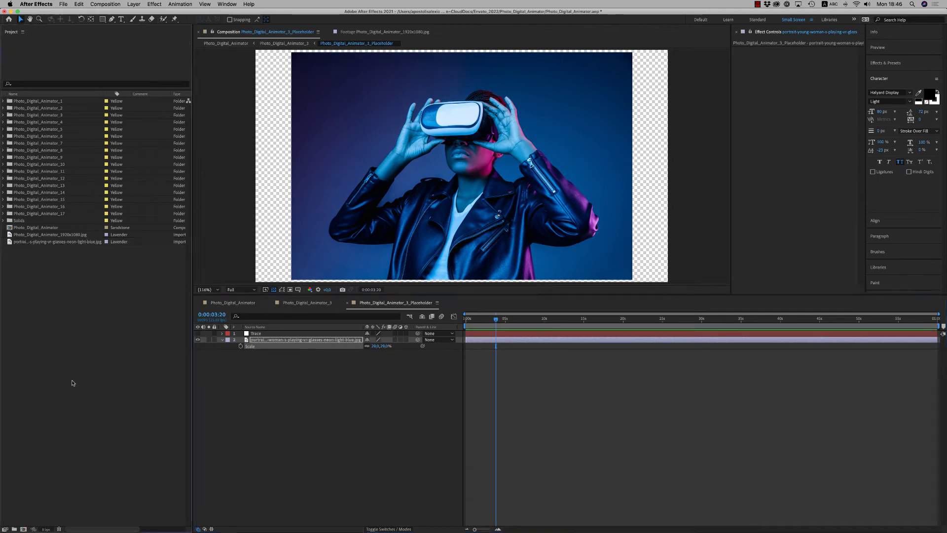
{"action": "double_click", "coordinate": [321, 221]}
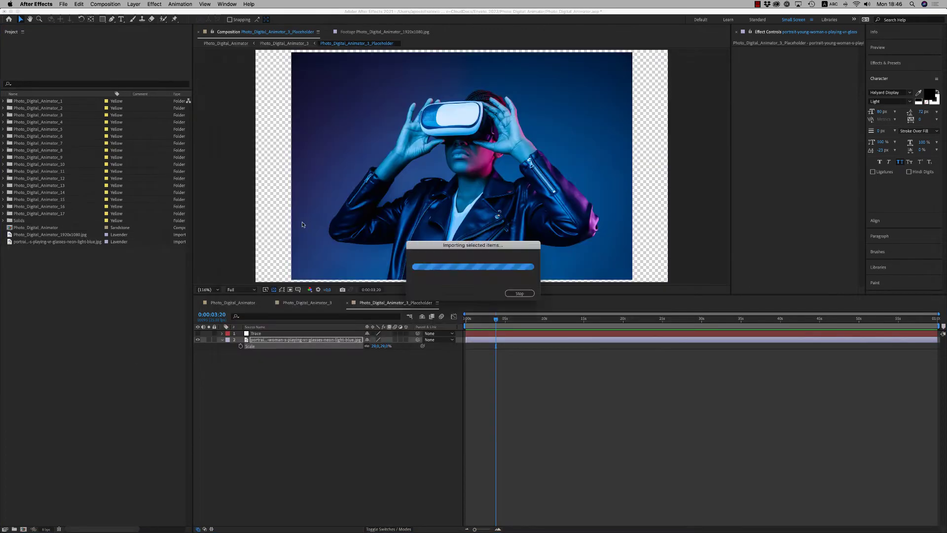
{"action": "left_click_drag", "start_coordinate": [80, 273], "coordinate": [254, 341]}
Scale the cut-out layer to 33%, then bring it down to 27%.
{"action": "key", "text": "s"}
{"action": "left_click", "coordinate": [375, 346]}
{"action": "type", "text": "33"}
{"action": "key", "text": "Return"}
{"action": "left_click_drag", "start_coordinate": [350, 346], "coordinate": [434, 254]}
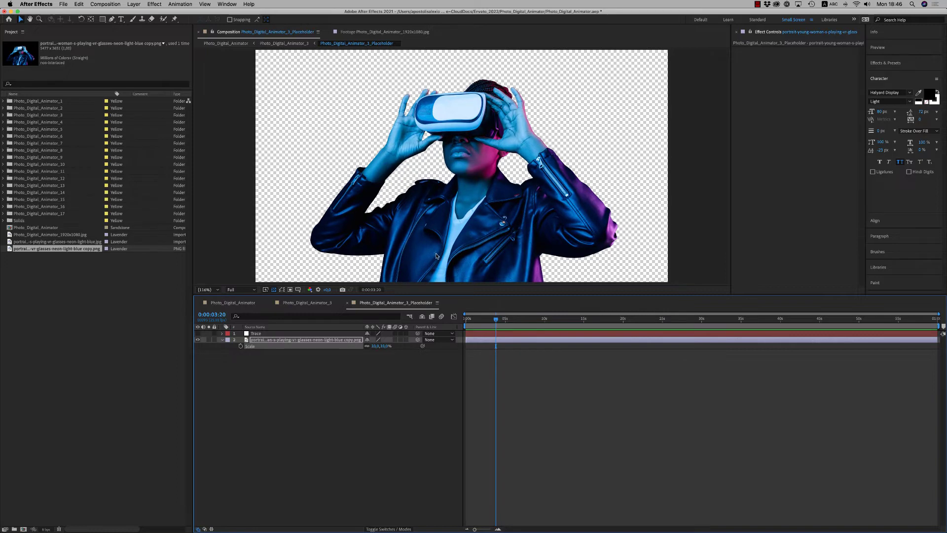
Back in Photo_Digital_Animator_3, preview frames and adjust the CONTROLS layer's Transition_Angle_In.
{"action": "left_click", "coordinate": [307, 303]}
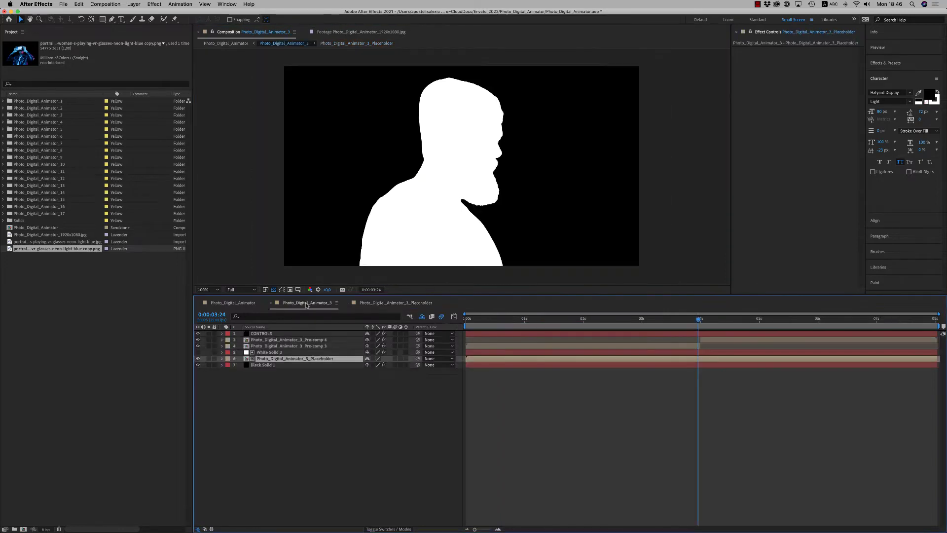
{"action": "left_click", "coordinate": [536, 324]}
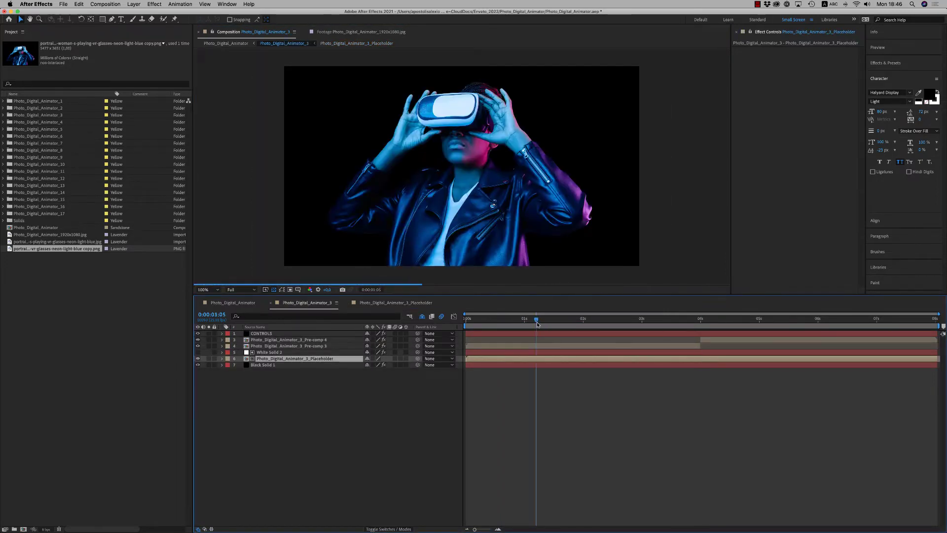
{"action": "left_click", "coordinate": [540, 334]}
{"action": "left_click", "coordinate": [555, 322]}
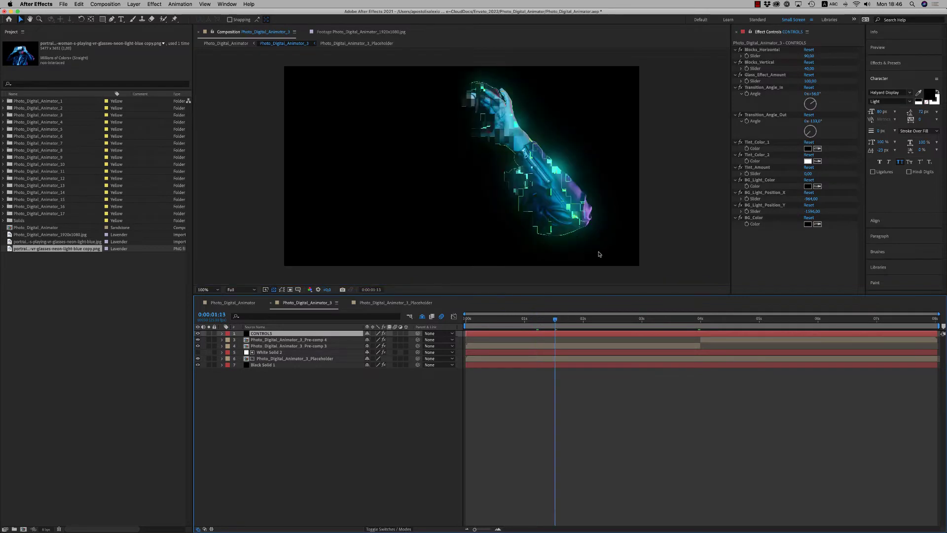
{"action": "left_click", "coordinate": [810, 107]}
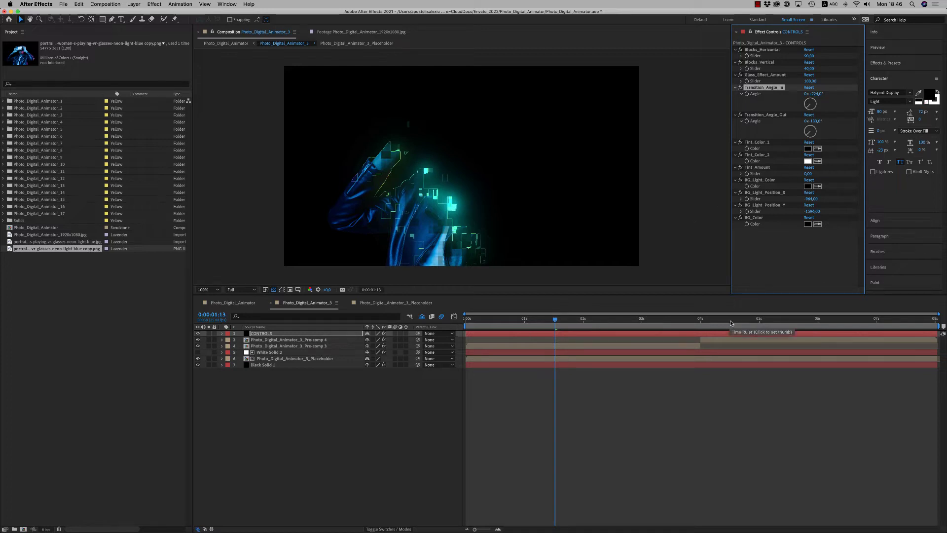
{"action": "left_click", "coordinate": [338, 346]}
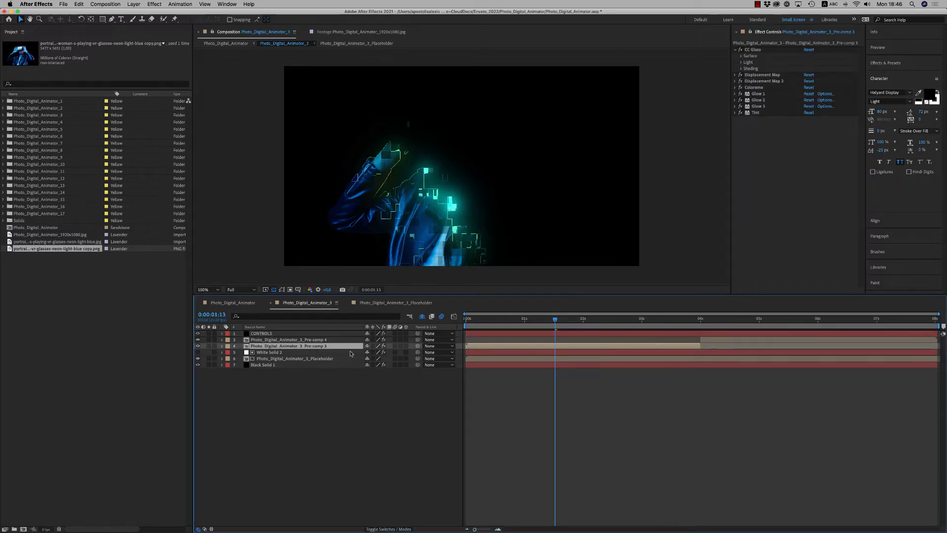
{"action": "left_click", "coordinate": [540, 333]}
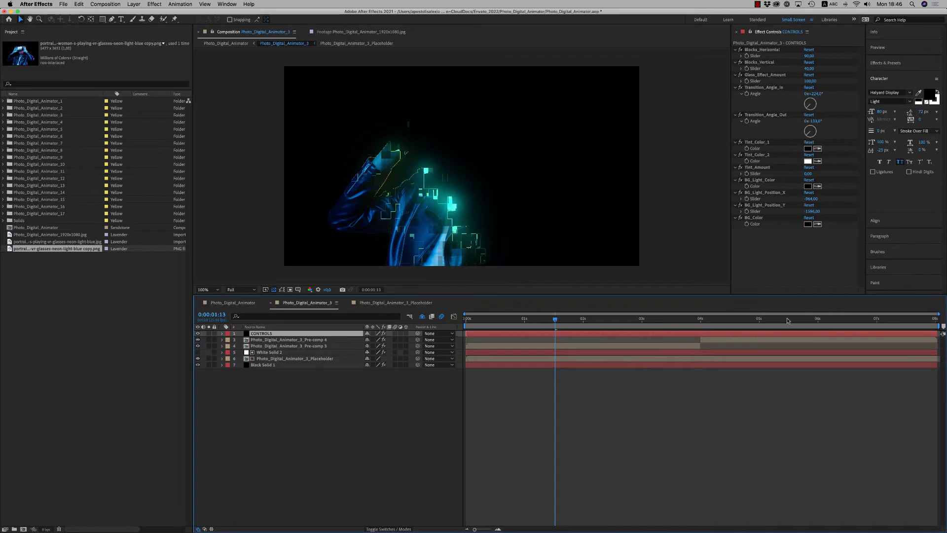
Set the CONTROLS layer's Transition_Angle_Out to about -136°.
{"action": "left_click", "coordinate": [802, 320]}
{"action": "left_click", "coordinate": [803, 340]}
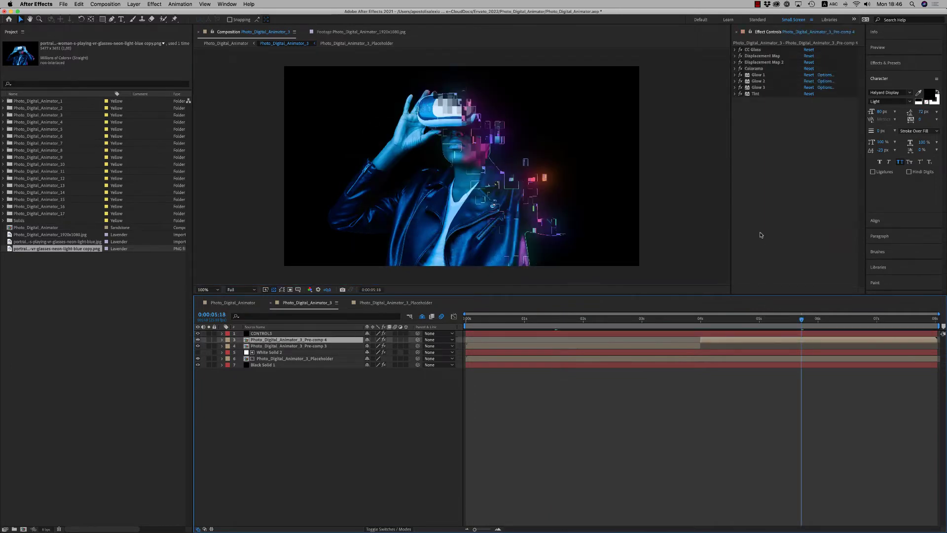
{"action": "left_click", "coordinate": [756, 334]}
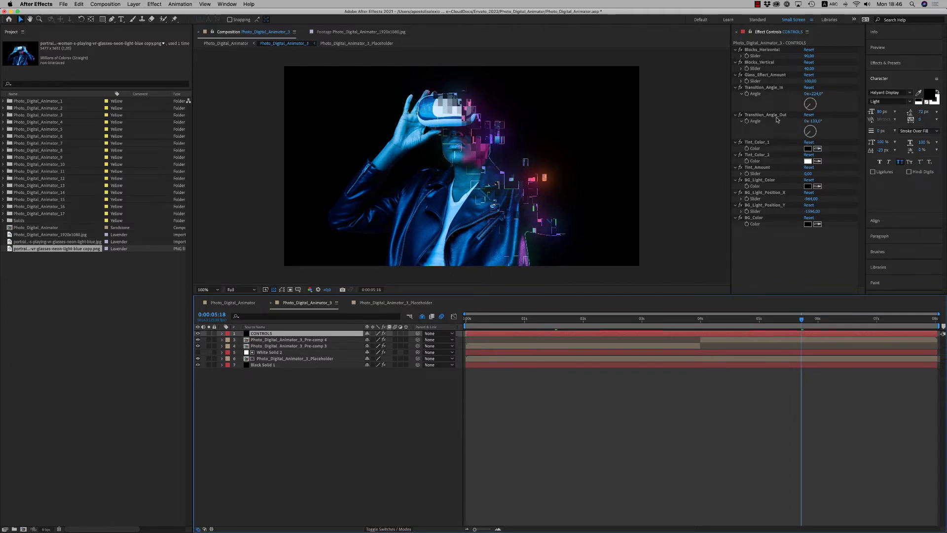
{"action": "left_click_drag", "start_coordinate": [813, 135], "coordinate": [811, 135]}
{"action": "left_click", "coordinate": [565, 320]}
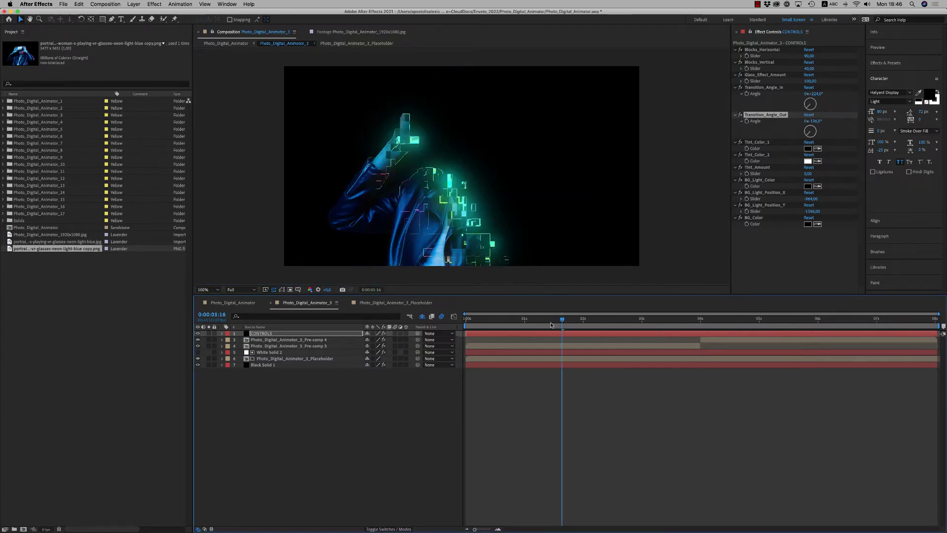
{"action": "left_click", "coordinate": [577, 322]}
Set Blocks_Horizontal to 100 and Blocks_Vertical to 30.
{"action": "left_click", "coordinate": [809, 55]}
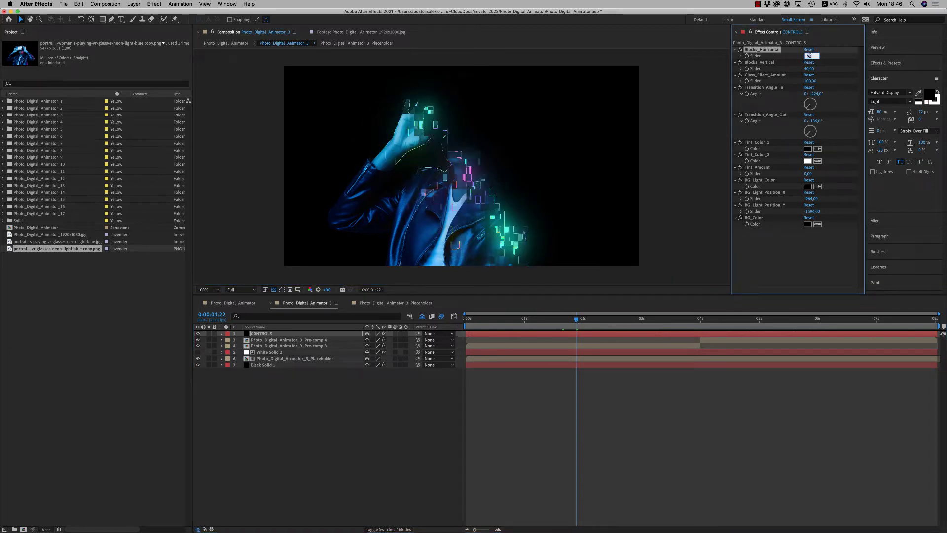
{"action": "type", "text": "100"}
{"action": "key", "text": "Return"}
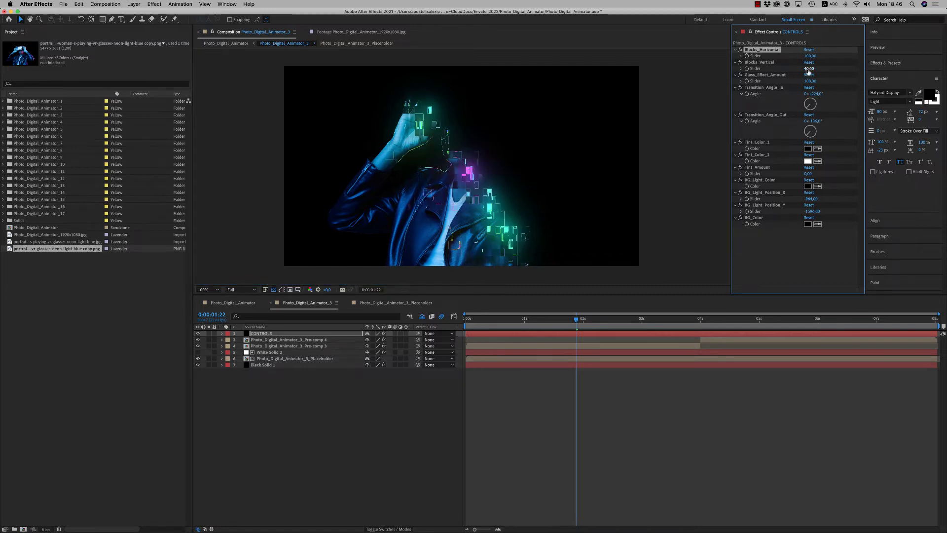
{"action": "left_click", "coordinate": [809, 69]}
{"action": "type", "text": "30"}
{"action": "key", "text": "Return"}
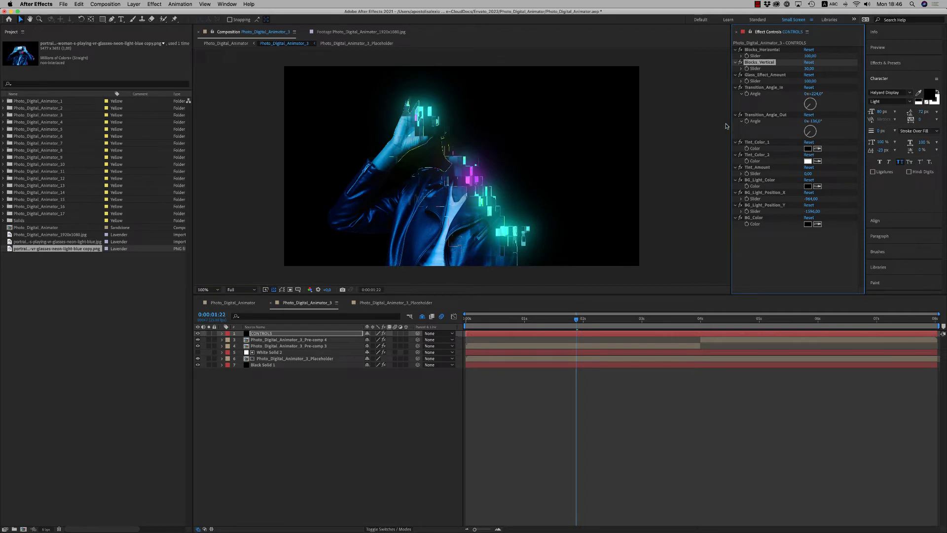
Set the CONTROLS layer's Glass_Effect_Amount to 150.
{"action": "left_click", "coordinate": [788, 77]}
{"action": "key", "text": "Page_Up"}
{"action": "key", "text": "Page_Up"}
{"action": "key", "text": "Page_Up"}
{"action": "left_click", "coordinate": [810, 81]}
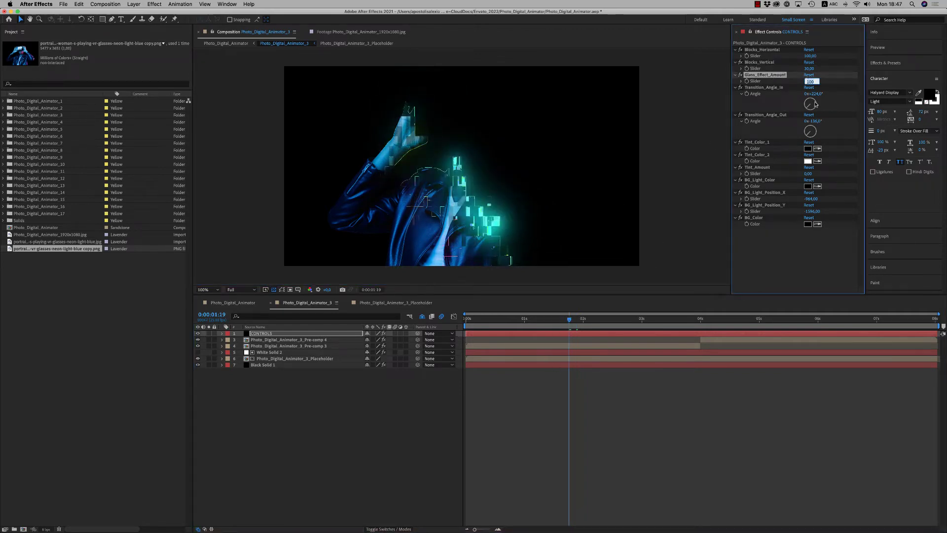
{"action": "type", "text": "15"}
{"action": "key", "text": "Return"}
Compare with Glass_Effect_Amount at 0 at frame 0:00:02:03, then restore it to 150.
{"action": "left_click", "coordinate": [809, 81]}
{"action": "type", "text": "0"}
{"action": "key", "text": "Return"}
{"action": "left_click", "coordinate": [591, 323]}
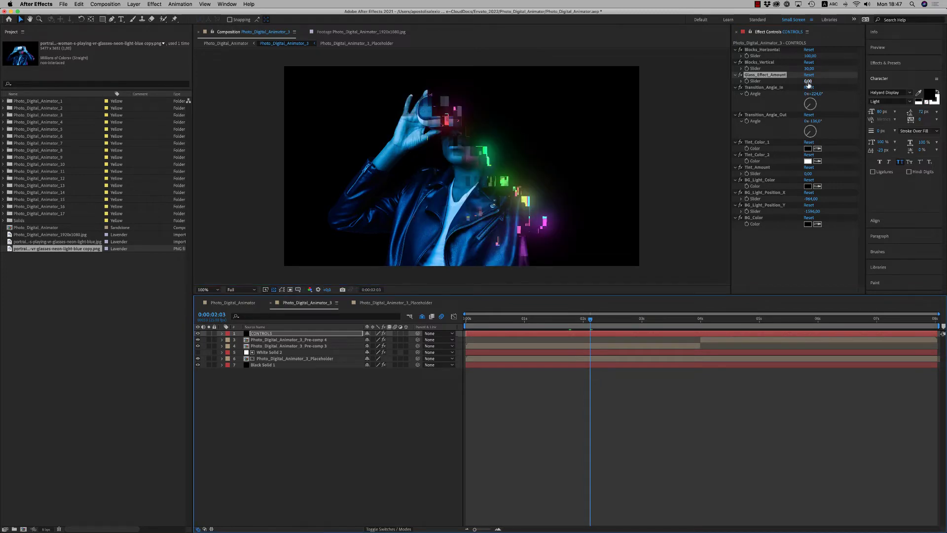
{"action": "left_click", "coordinate": [809, 81]}
{"action": "type", "text": "150"}
{"action": "key", "text": "Return"}
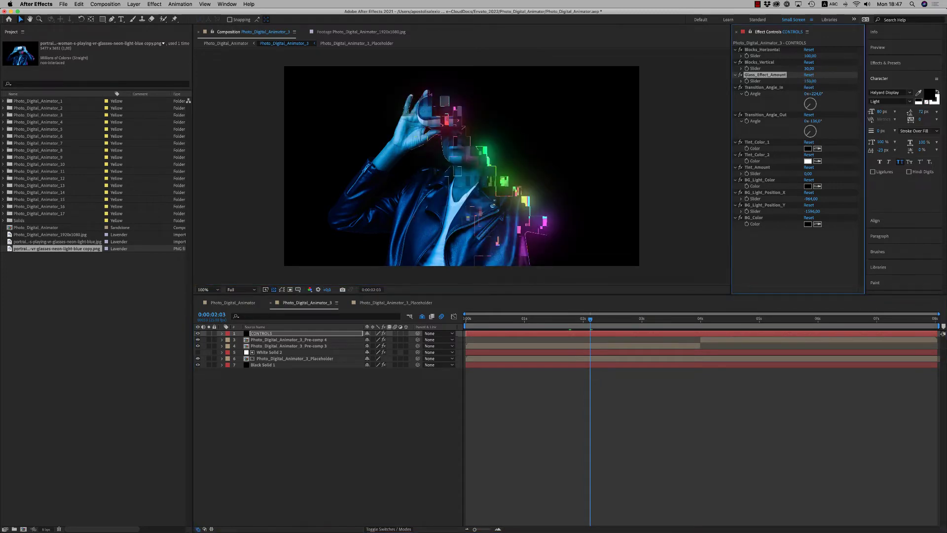
{"action": "left_click", "coordinate": [758, 142]}
{"action": "left_click", "coordinate": [760, 168]}
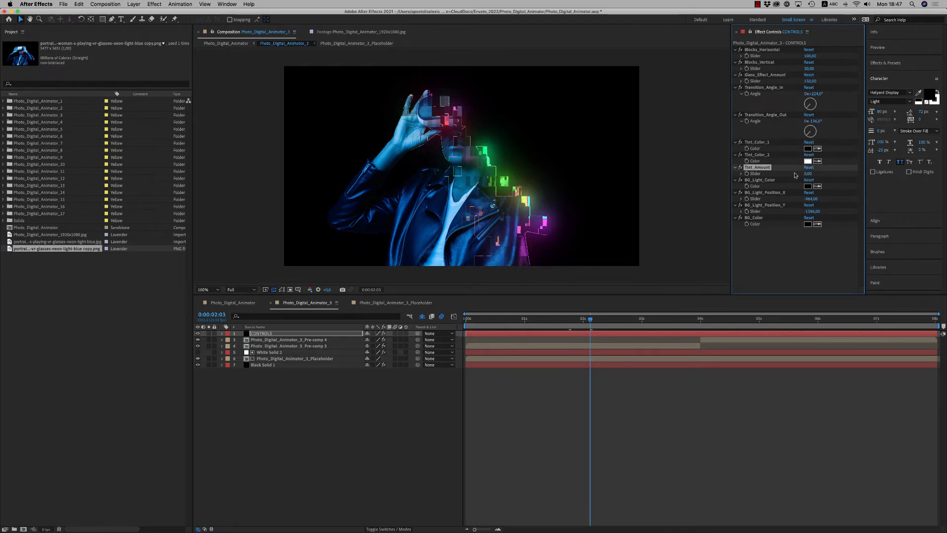
Set Tint_Amount to 100 and Tint_Color_1 to purple C400FF, copying it to Tint_Color_2.
{"action": "left_click", "coordinate": [808, 174]}
{"action": "key", "text": "Return"}
{"action": "left_click", "coordinate": [807, 149]}
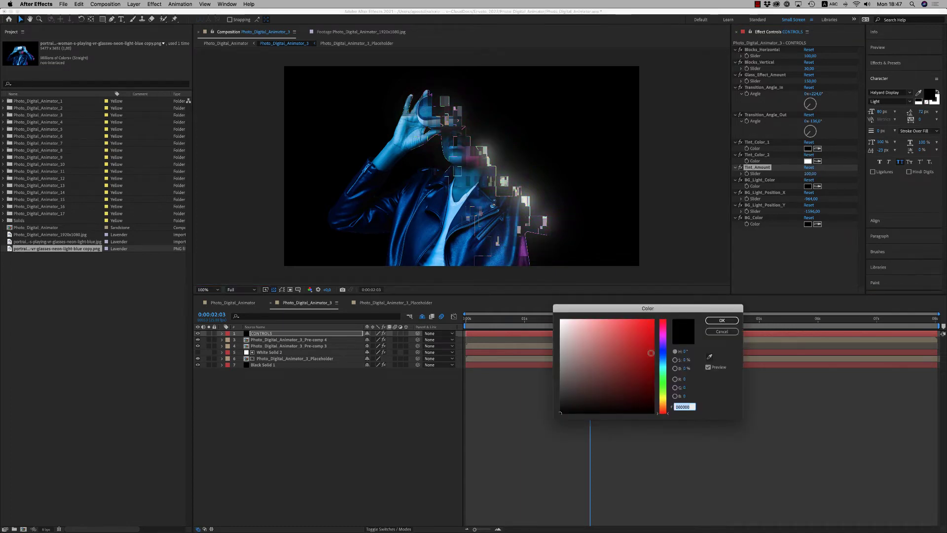
{"action": "left_click", "coordinate": [662, 339]}
{"action": "left_click", "coordinate": [636, 329]}
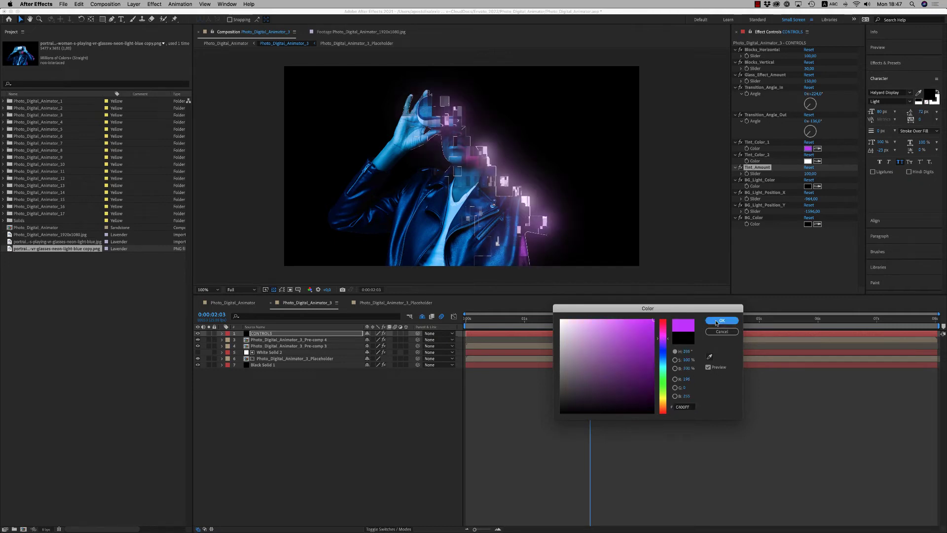
{"action": "left_click", "coordinate": [720, 321]}
{"action": "left_click", "coordinate": [809, 148]}
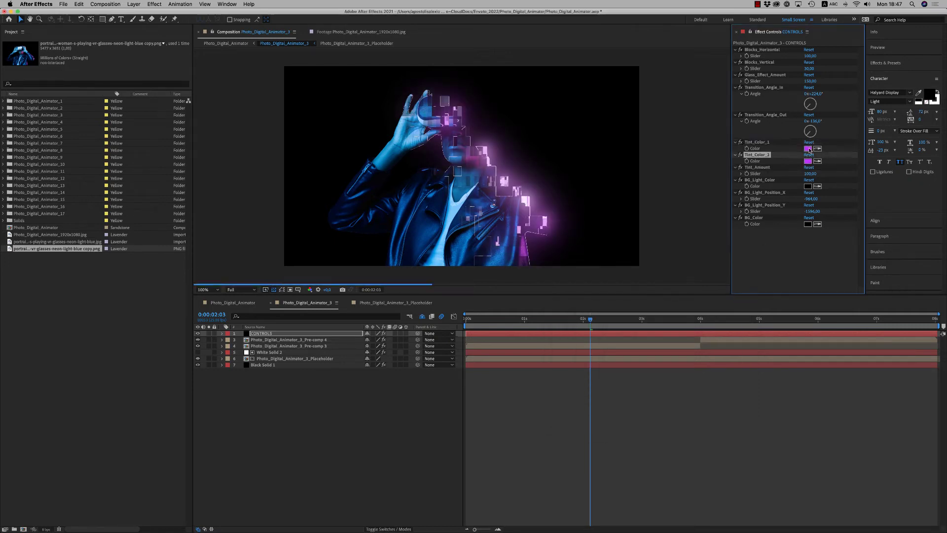
Lighten Tint_Color_2 to the pale pink-purple D37FFF.
{"action": "left_click", "coordinate": [808, 162]}
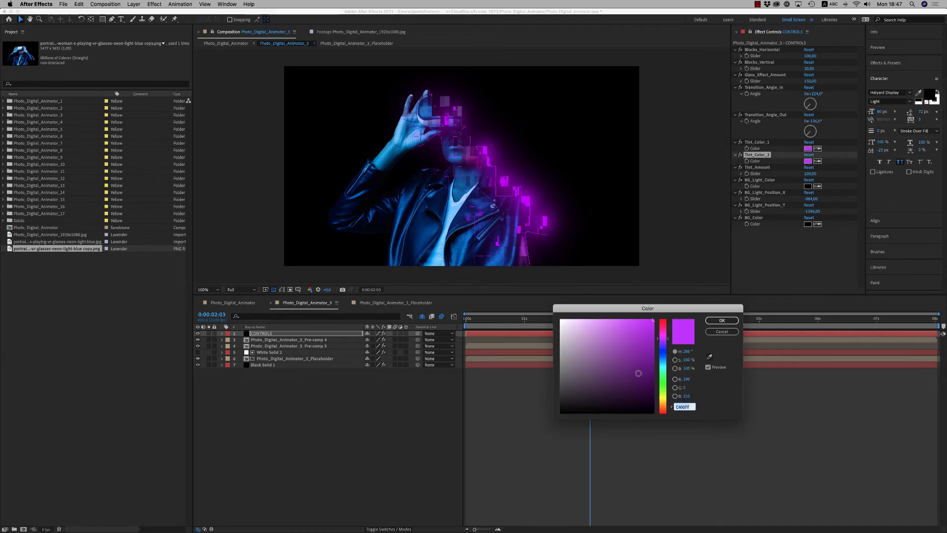
{"action": "left_click", "coordinate": [655, 369]}
{"action": "mouse_move", "coordinate": [655, 369]}
{"action": "left_mouse_down"}
{"action": "mouse_move", "coordinate": [610, 318]}
{"action": "mouse_move", "coordinate": [557, 327]}
{"action": "mouse_move", "coordinate": [611, 322]}
{"action": "left_mouse_up"}
{"action": "left_click", "coordinate": [722, 320]}
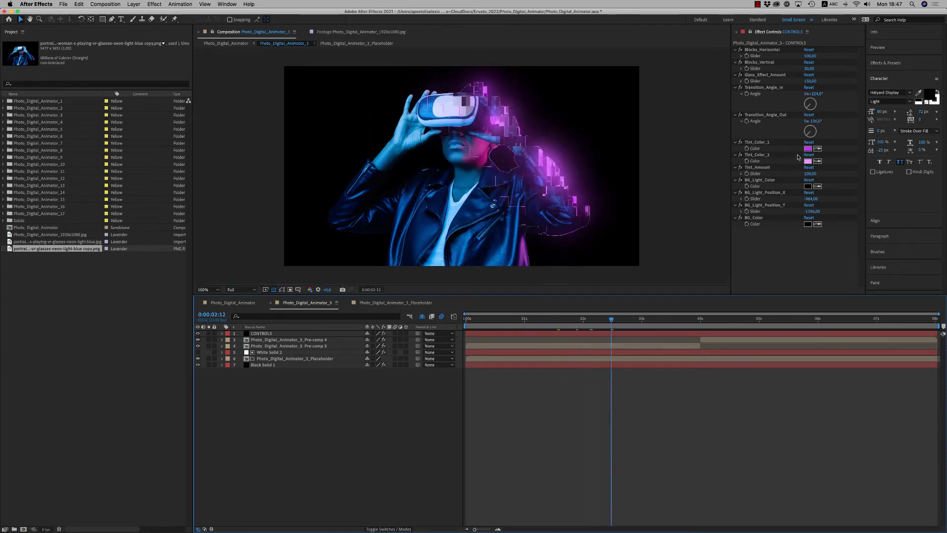
Set Tint_Amount and Glass_Effect_Amount to 0, checking the blocks around frames 0:00:02:15 and 0:00:02:06.
{"action": "left_click", "coordinate": [812, 174]}
{"action": "type", "text": "0"}
{"action": "key", "text": "Return"}
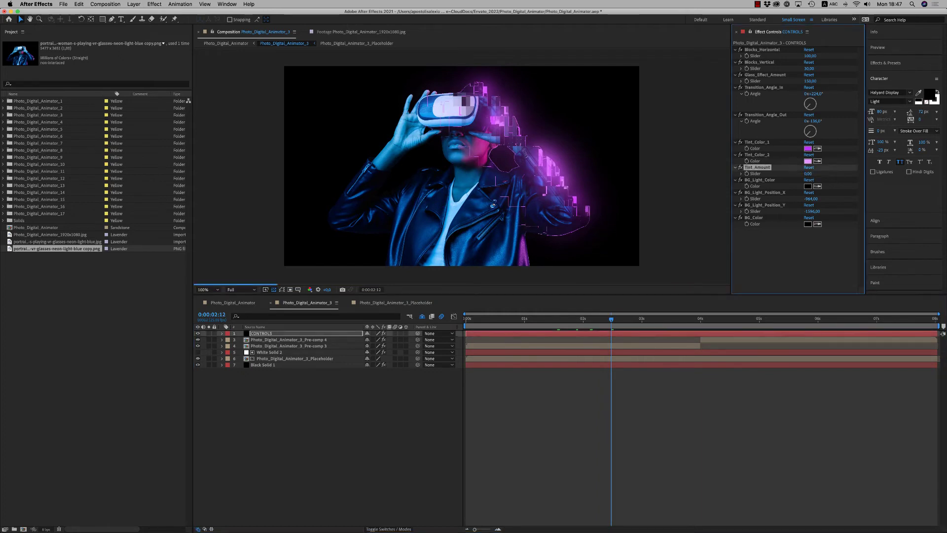
{"action": "left_click", "coordinate": [617, 325]}
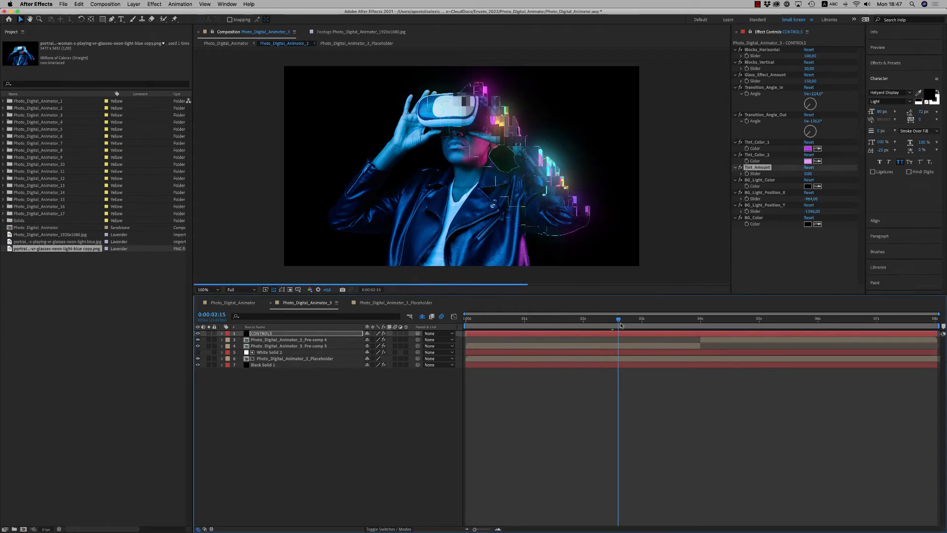
{"action": "left_click", "coordinate": [810, 81]}
{"action": "type", "text": "0"}
{"action": "key", "text": "Return"}
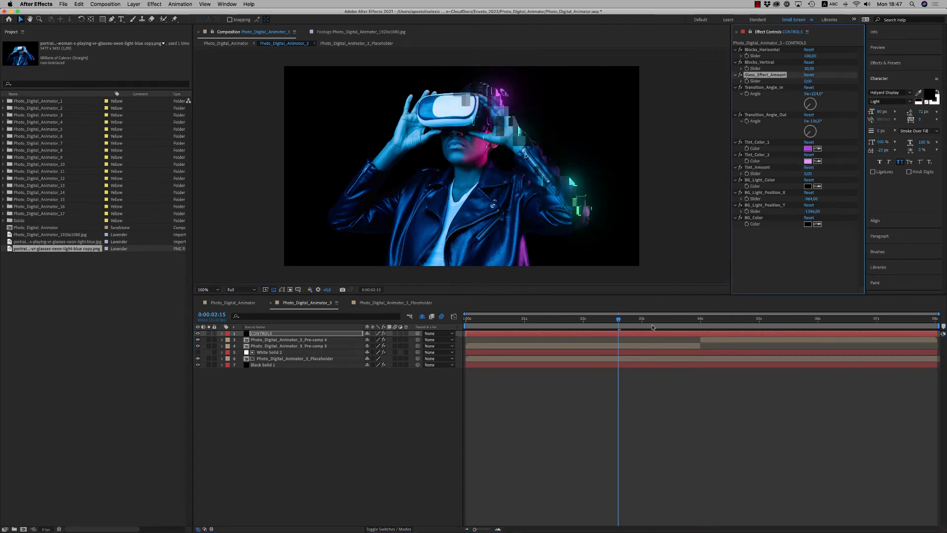
{"action": "left_click_drag", "start_coordinate": [616, 327], "coordinate": [597, 327]}
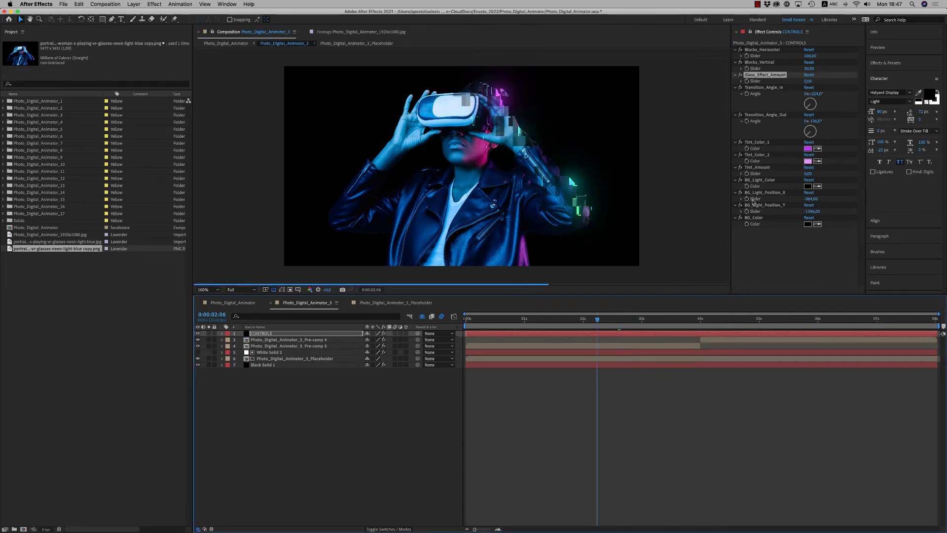
{"action": "left_click", "coordinate": [762, 181]}
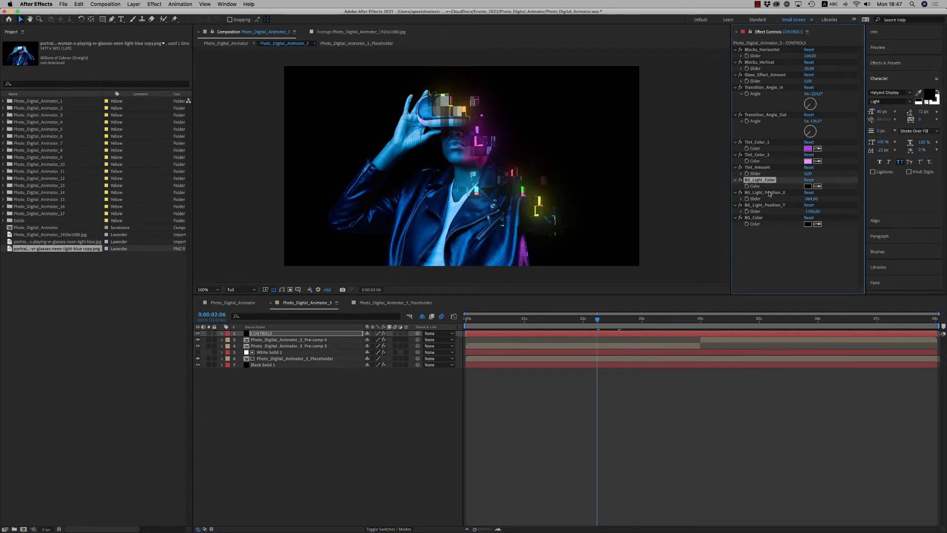
Give BG_Light_Color the tint purple darkened to deep purple, and set BG_Light_Position_X to -734.
{"action": "left_click", "coordinate": [817, 186]}
{"action": "left_click", "coordinate": [808, 148]}
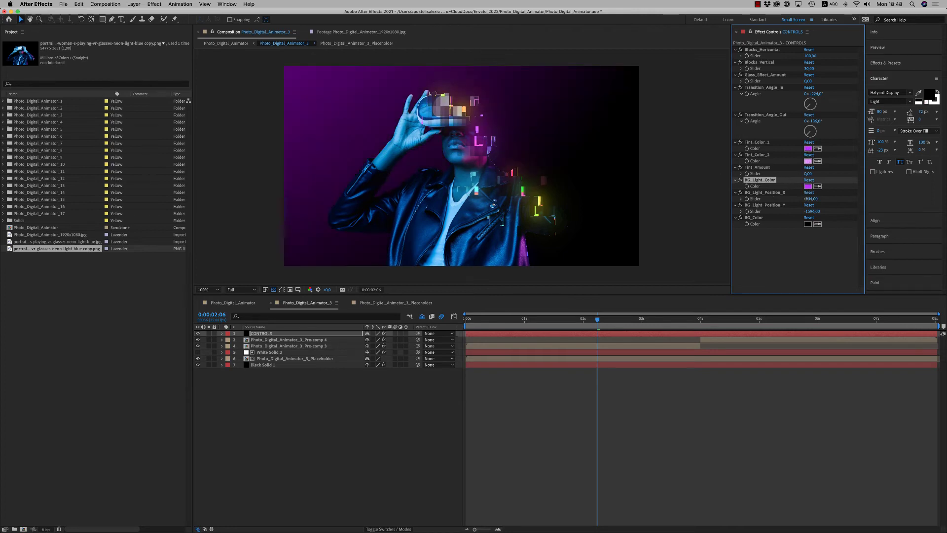
{"action": "left_click_drag", "start_coordinate": [812, 199], "coordinate": [786, 211]}
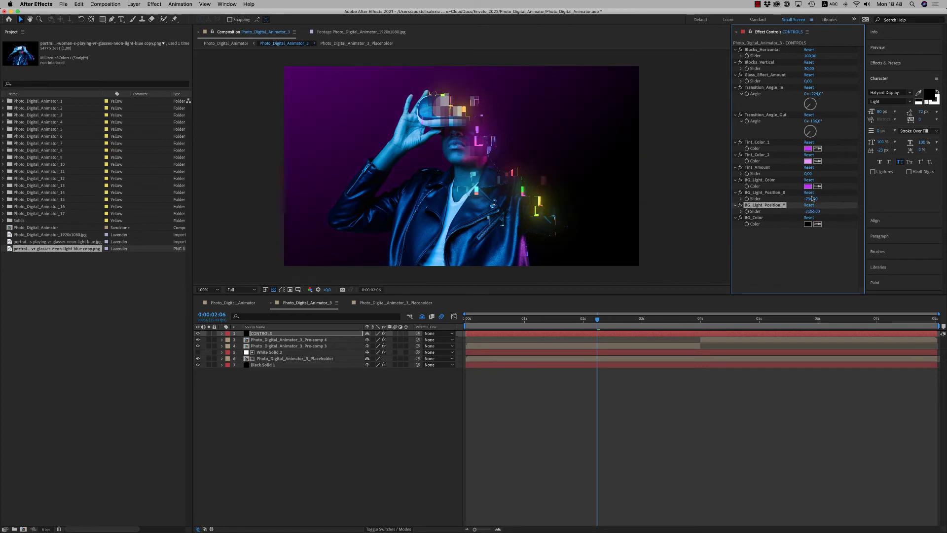
{"action": "left_click", "coordinate": [808, 186]}
{"action": "left_click_drag", "start_coordinate": [622, 371], "coordinate": [654, 378]}
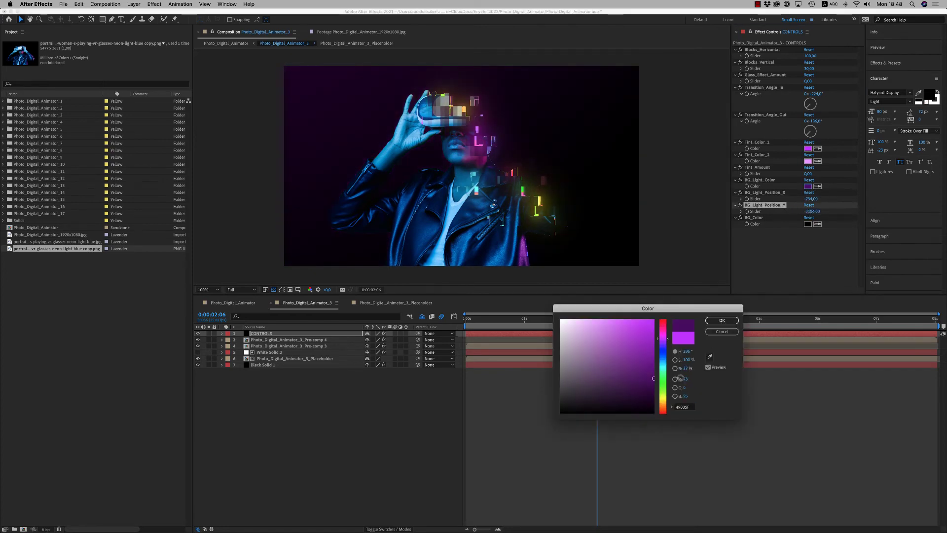
{"action": "left_click", "coordinate": [722, 320]}
Try the purple on BG_Color, then return BG_Color to black.
{"action": "left_click", "coordinate": [817, 224]}
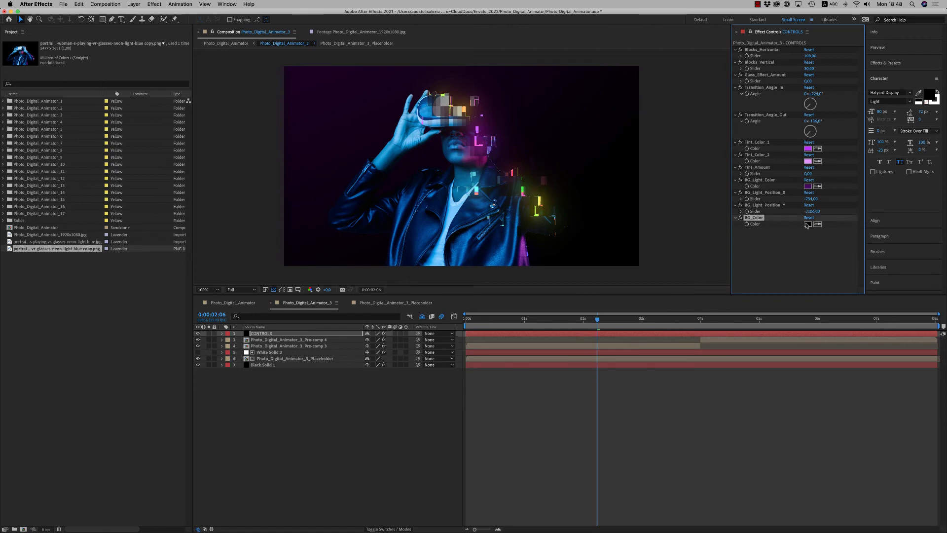
{"action": "left_click", "coordinate": [810, 188]}
{"action": "left_click", "coordinate": [818, 224]}
Toggle the Black Solid 1 background layer's visibility off and back on, then deselect it.
{"action": "left_click", "coordinate": [563, 365]}
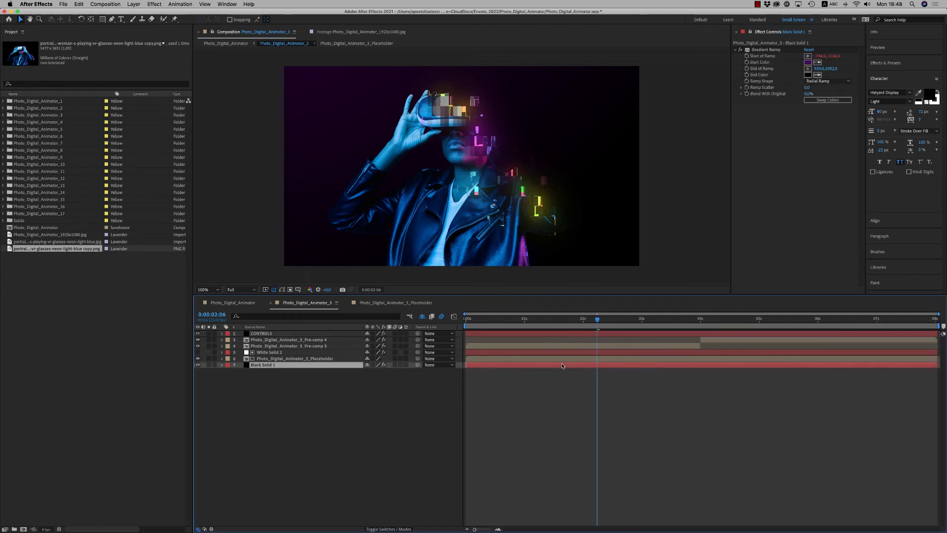
{"action": "left_click", "coordinate": [197, 365]}
{"action": "left_click", "coordinate": [198, 365]}
{"action": "left_click", "coordinate": [547, 379]}
Check frames 0:00:01:22 through 0:00:02:07, then return to the composition start.
{"action": "left_click", "coordinate": [577, 319]}
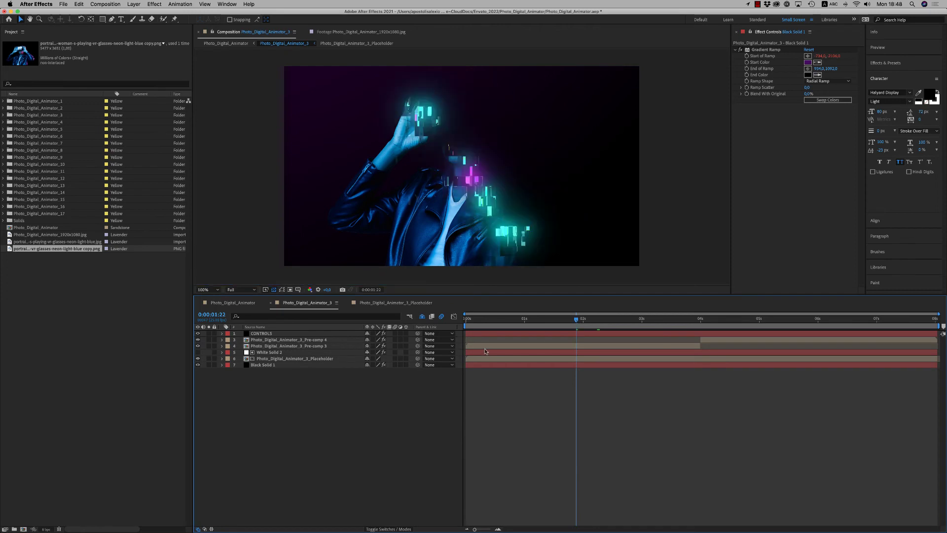
{"action": "left_click", "coordinate": [590, 320]}
{"action": "left_click", "coordinate": [599, 320]}
{"action": "key", "text": "Home"}
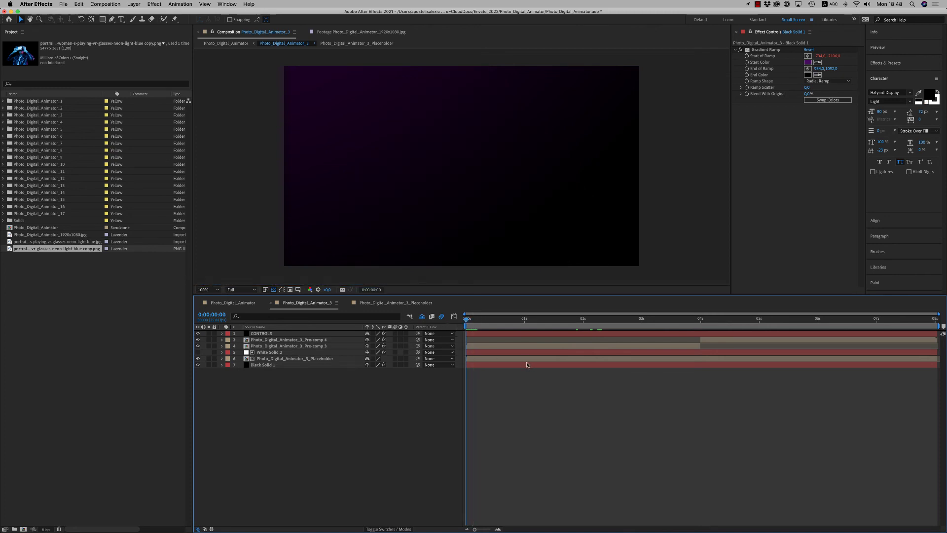
Play the glitch animation from the start twice, then scrub through it up to 0:00:05:23.
{"action": "key", "text": "space"}
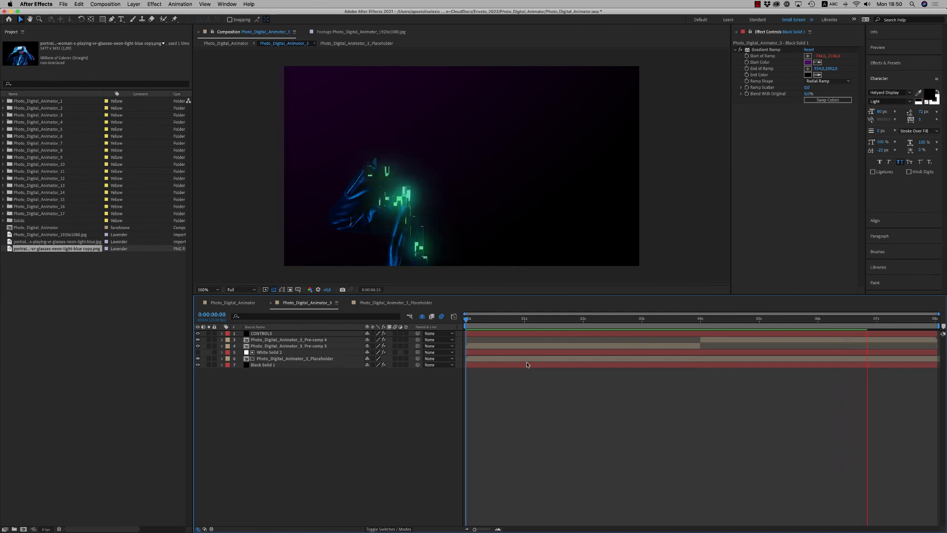
{"action": "key", "text": "space"}
{"action": "left_click_drag", "start_coordinate": [486, 321], "coordinate": [466, 321]}
{"action": "key", "text": "space"}
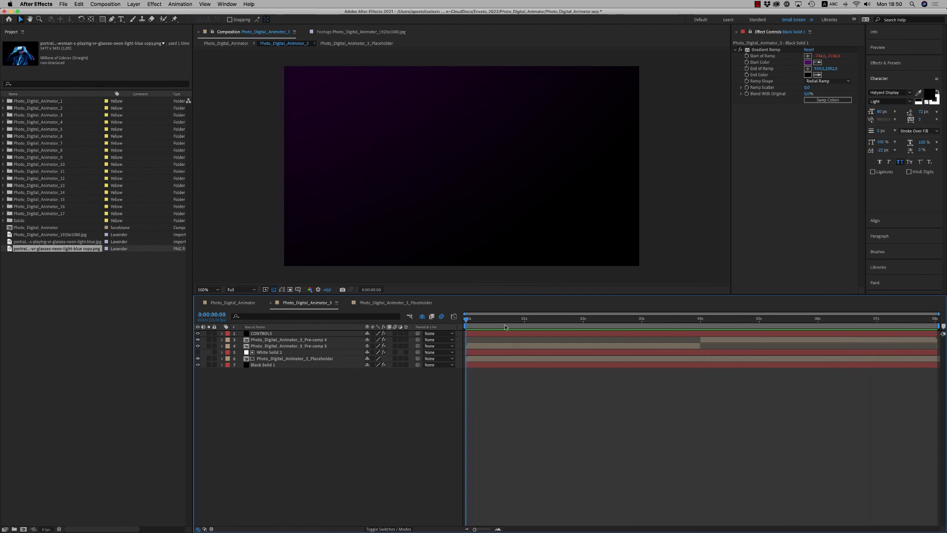
{"action": "left_click_drag", "start_coordinate": [505, 327], "coordinate": [604, 344]}
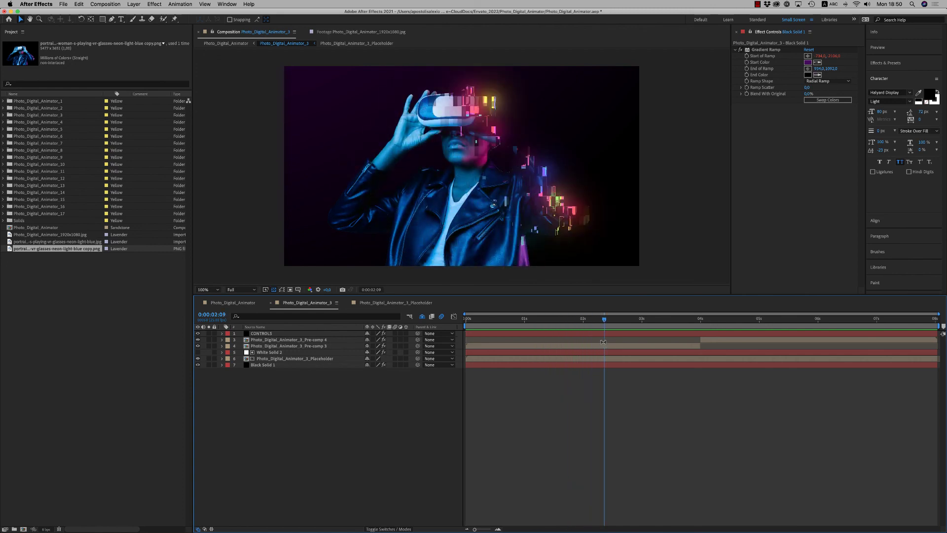